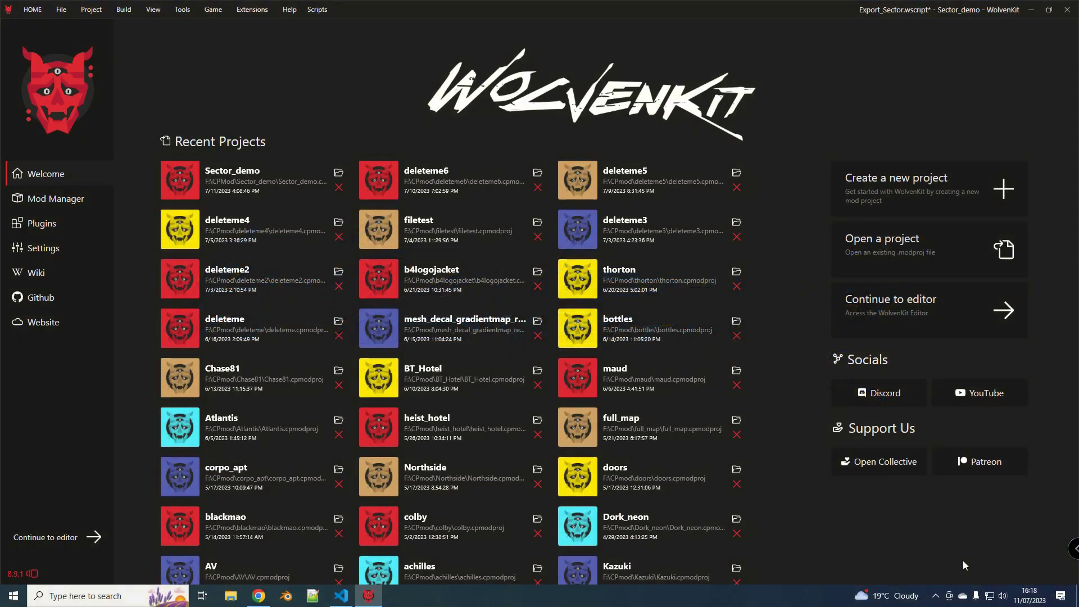
# Step: Create a new WolvenKit project named Sectordemo with creation location F:\Sectors
pyautogui.click(919, 189)
pyautogui.write('Sectordemo')
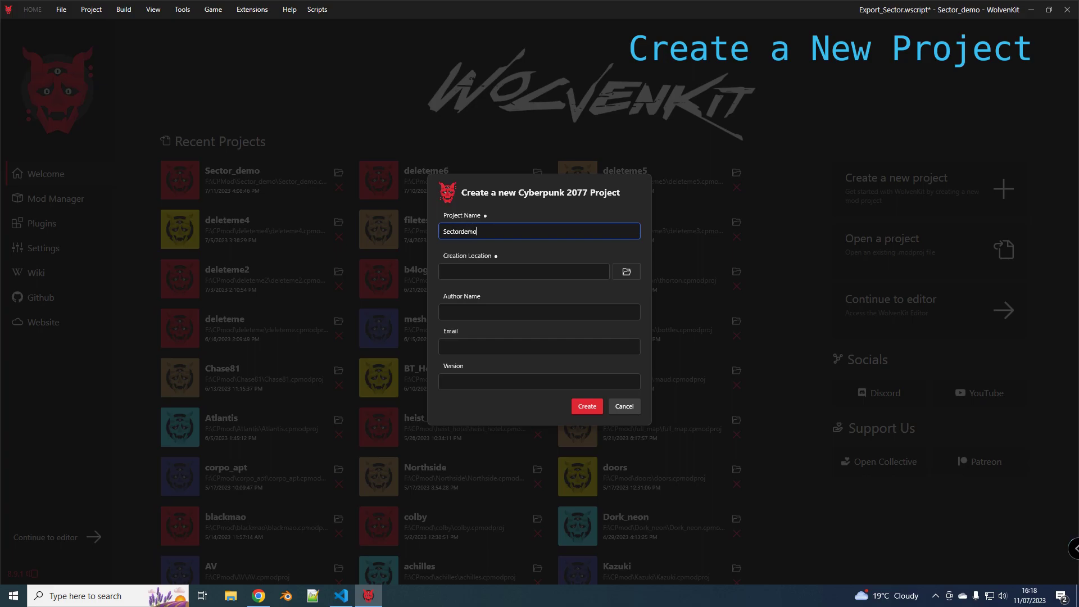
pyautogui.click(563, 268)
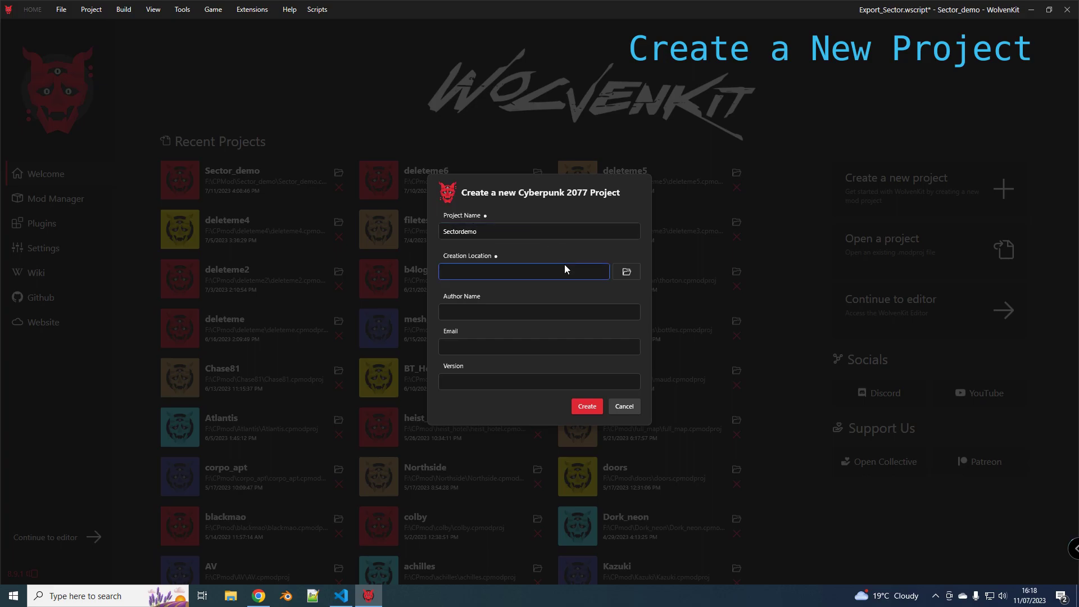
pyautogui.write('fF:\\')
pyautogui.write('Sec')
pyautogui.press('BackSpace')
pyautogui.write('rs')
pyautogui.click(580, 409)
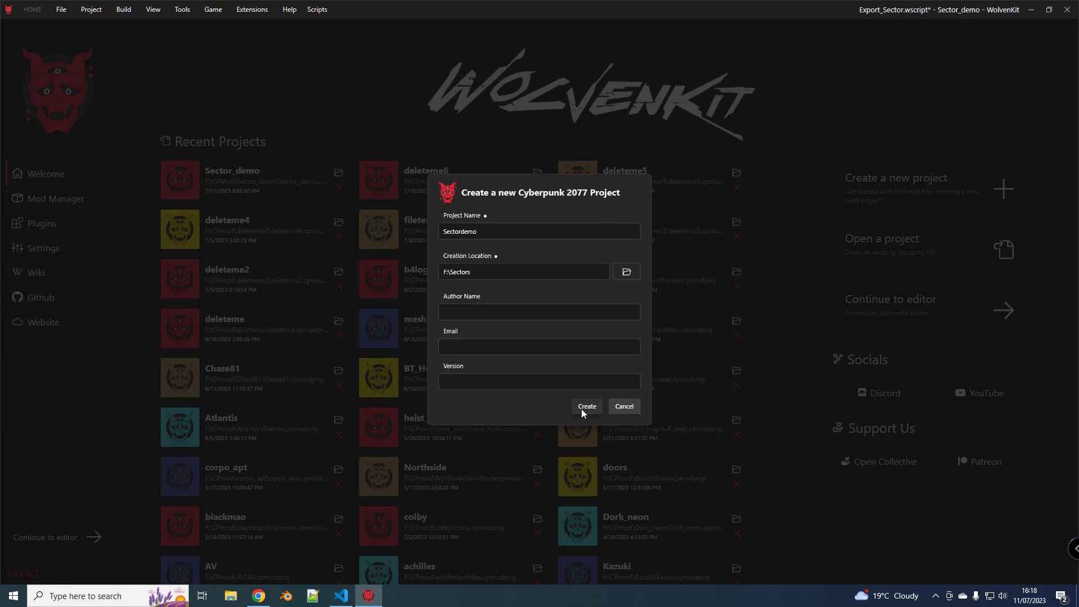
# Step: Open the Export_Sector script from the Tools Script Manager
pyautogui.click(181, 10)
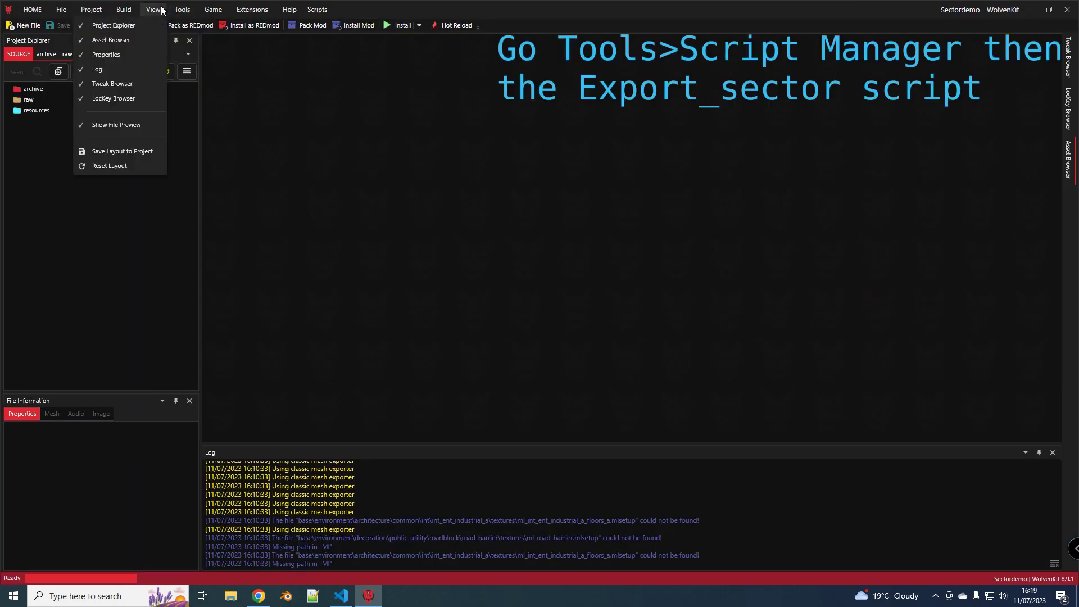
pyautogui.click(173, 50)
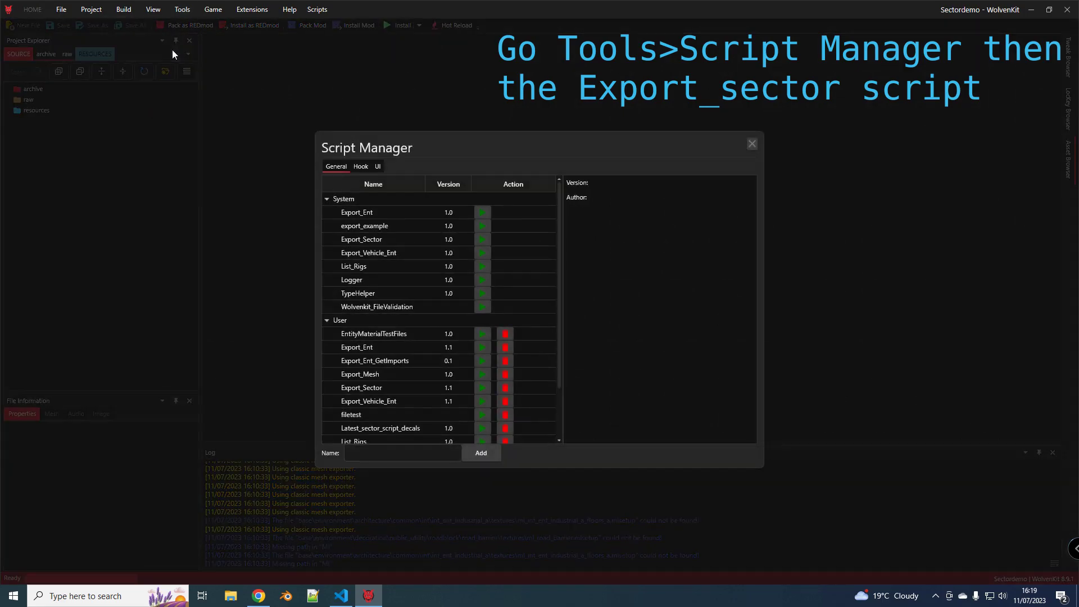
pyautogui.doubleClick(396, 390)
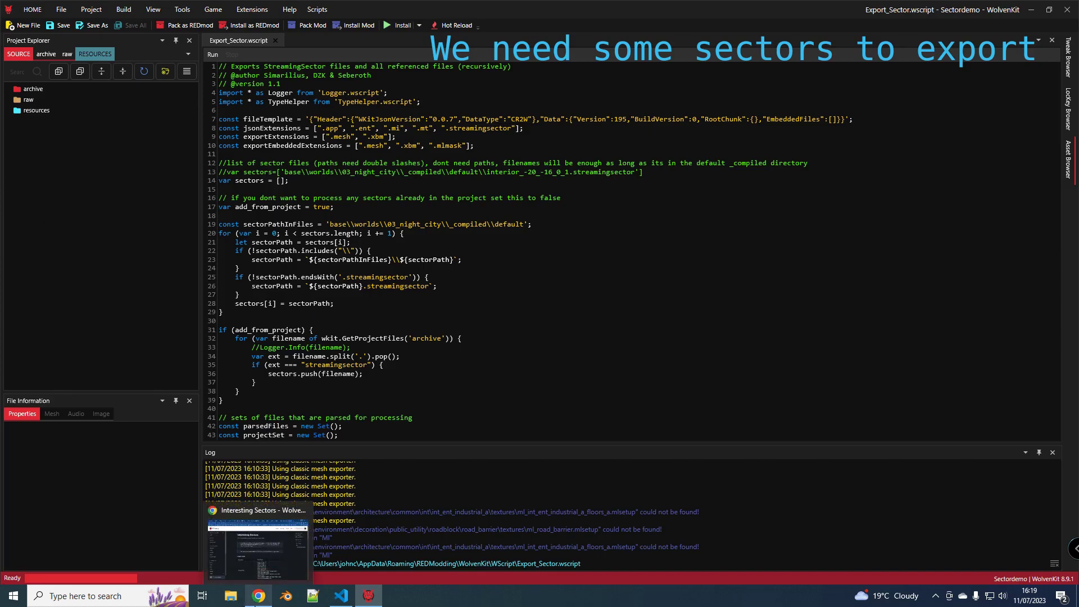
# Step: Copy interior_-24_-16_1_1 from the Chrome Interesting Sectors wiki and return to WolvenKit
pyautogui.click(256, 576)
pyautogui.scroll(-5, 594, 469)
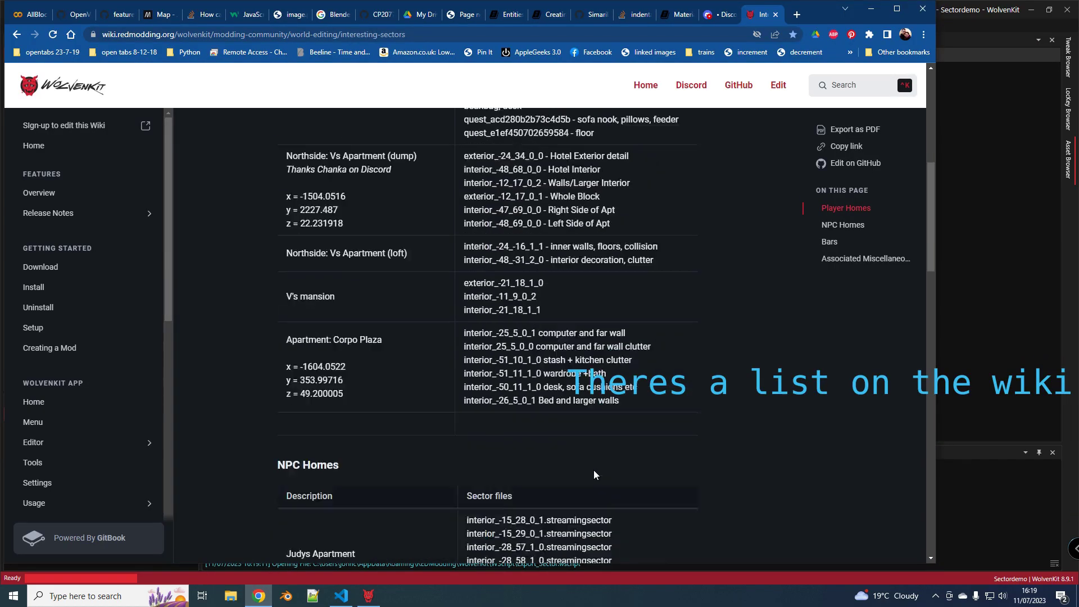
pyautogui.scroll(-3, 594, 470)
pyautogui.scroll(-1, 582, 458)
pyautogui.scroll(-2, 583, 454)
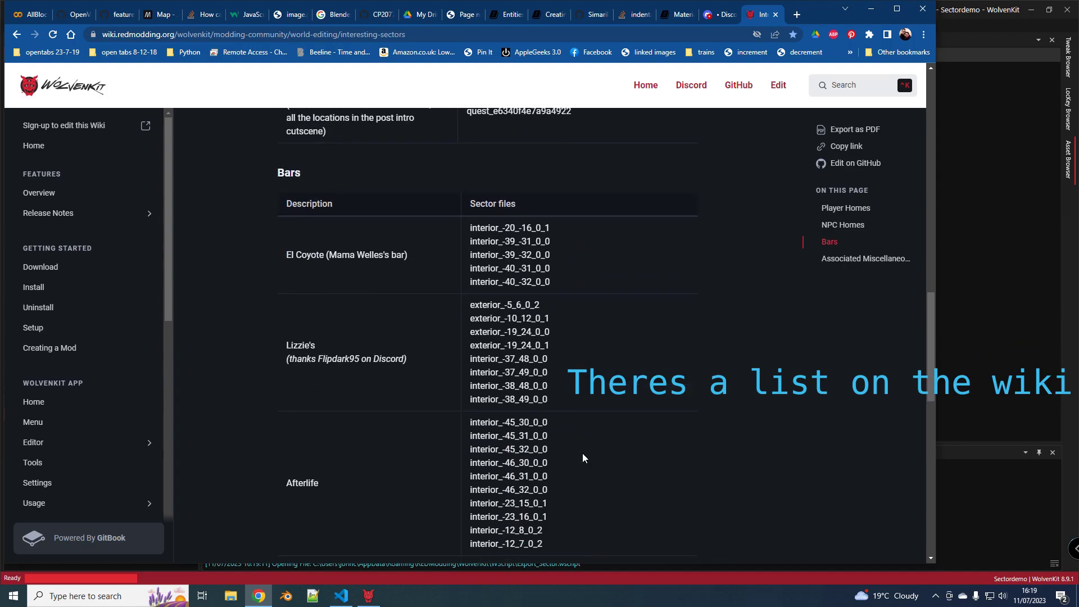
pyautogui.scroll(-4, 582, 452)
pyautogui.scroll(-2, 582, 452)
pyautogui.scroll(-3, 582, 455)
pyautogui.scroll(-2, 582, 454)
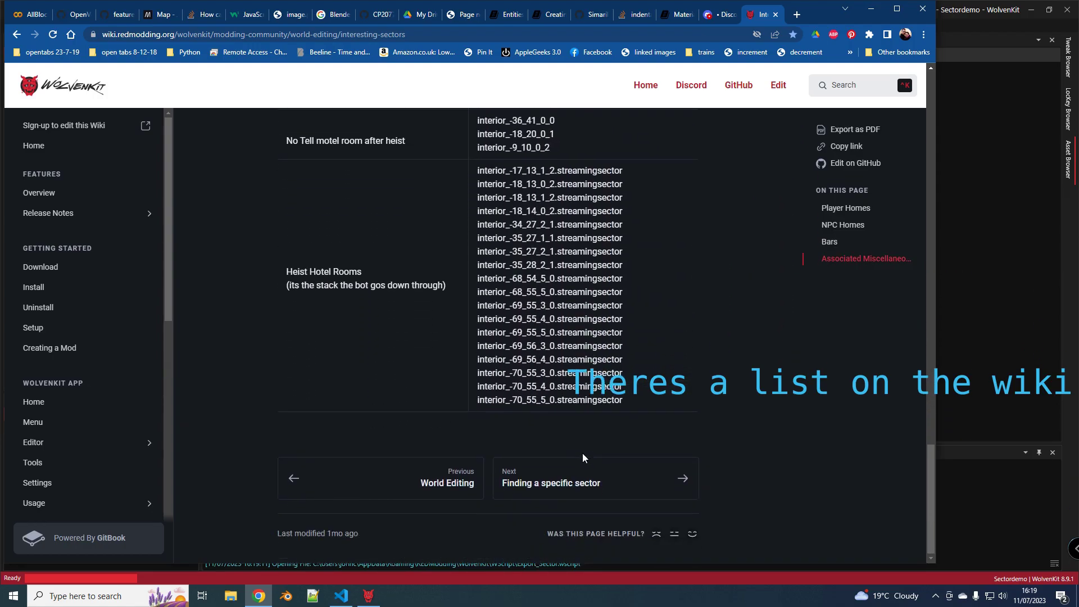
pyautogui.scroll(4, 583, 454)
pyautogui.scroll(3, 583, 454)
pyautogui.scroll(2, 582, 458)
pyautogui.scroll(2, 582, 457)
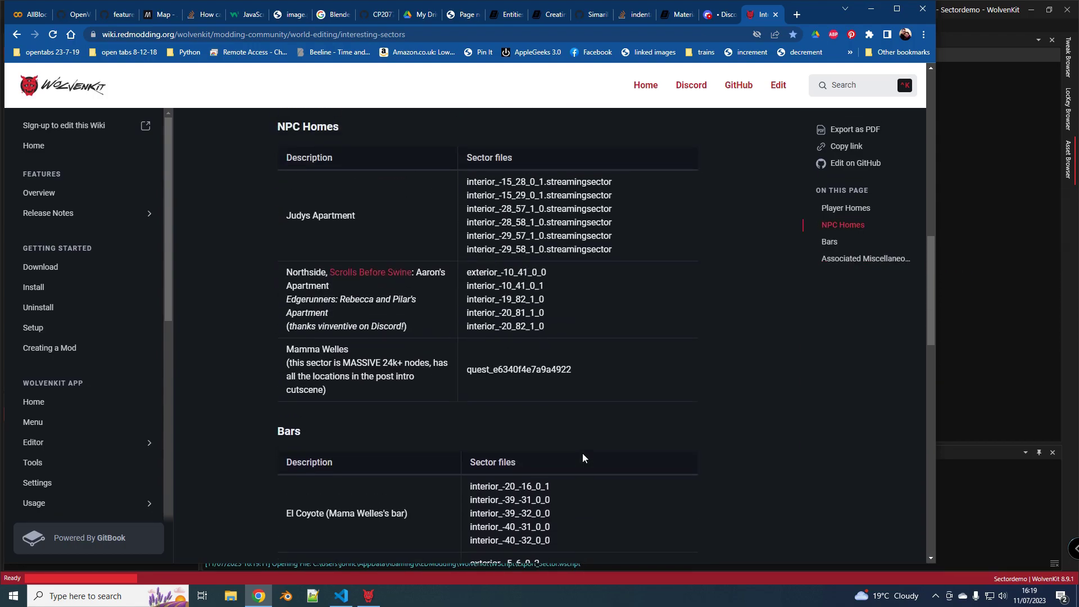
pyautogui.scroll(4, 583, 458)
pyautogui.scroll(-1, 582, 457)
pyautogui.scroll(1, 582, 452)
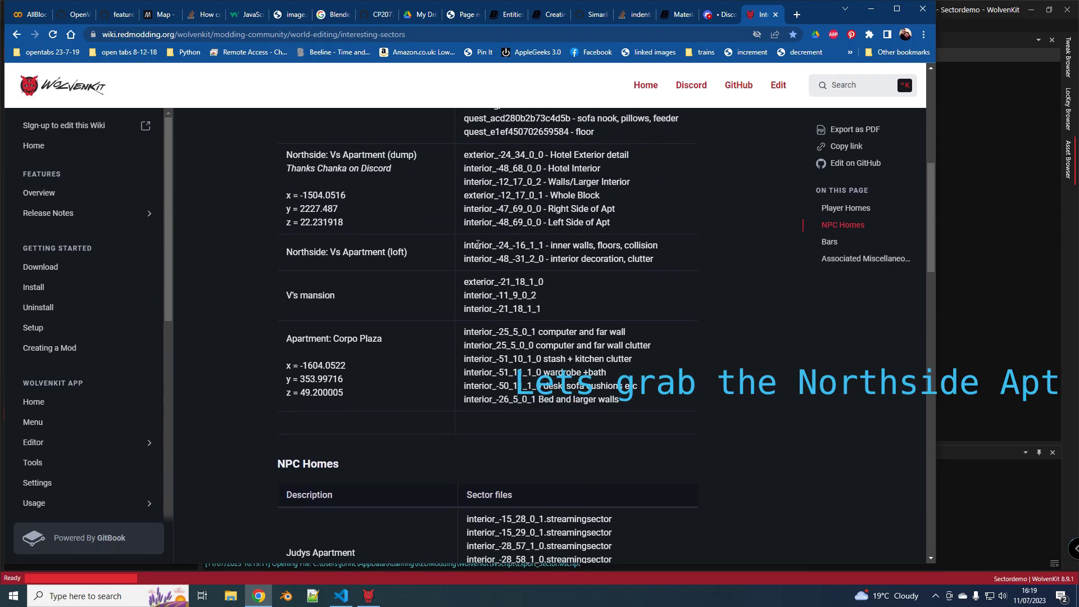
pyautogui.moveTo(463, 245); pyautogui.dragTo(546, 246)
pyautogui.hotkey('ctrl', 'c')
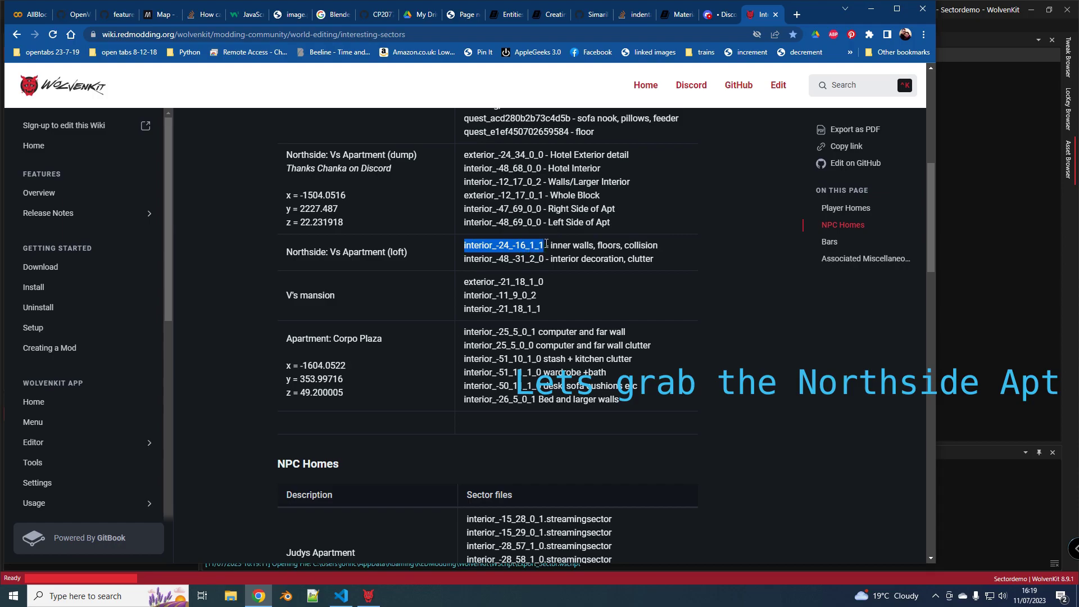
pyautogui.hotkey('alt', 'Tab')
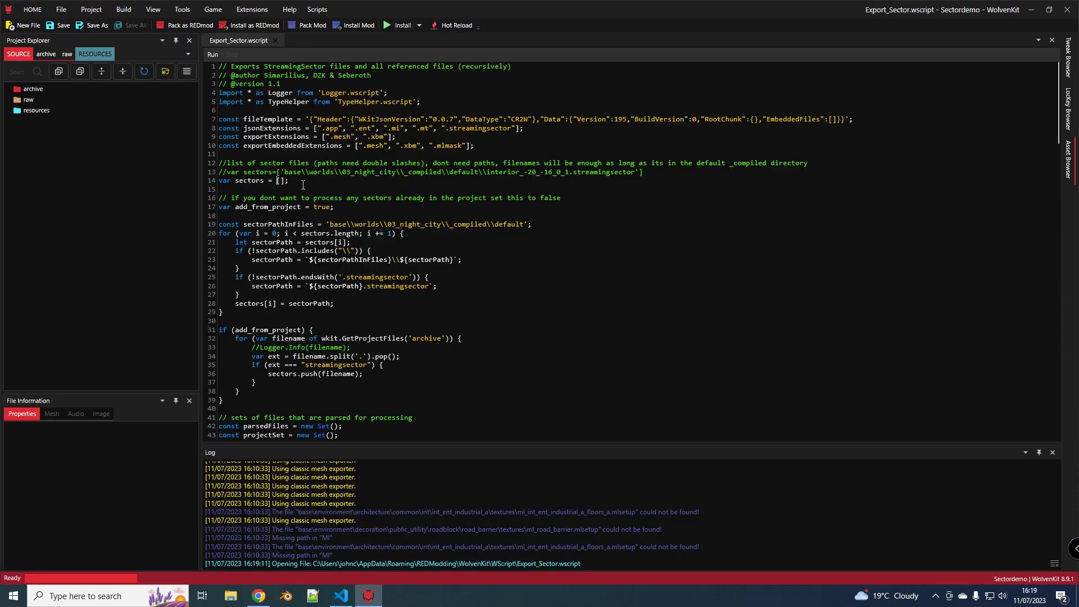
pyautogui.write("'")
# Step: Paste interior_-24_-16_1_1 and interior_-48_-31_2_0 into the sectors array and run the script
pyautogui.hotkey('ctrl', 'v')
pyautogui.write("'")
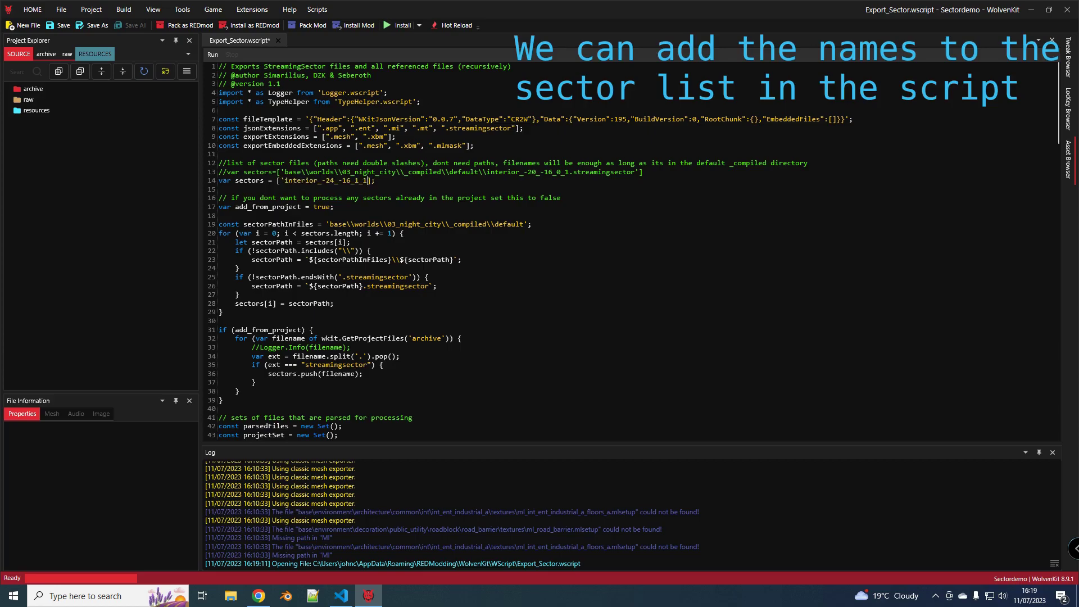
pyautogui.write('treamingsect')
pyautogui.write("or',")
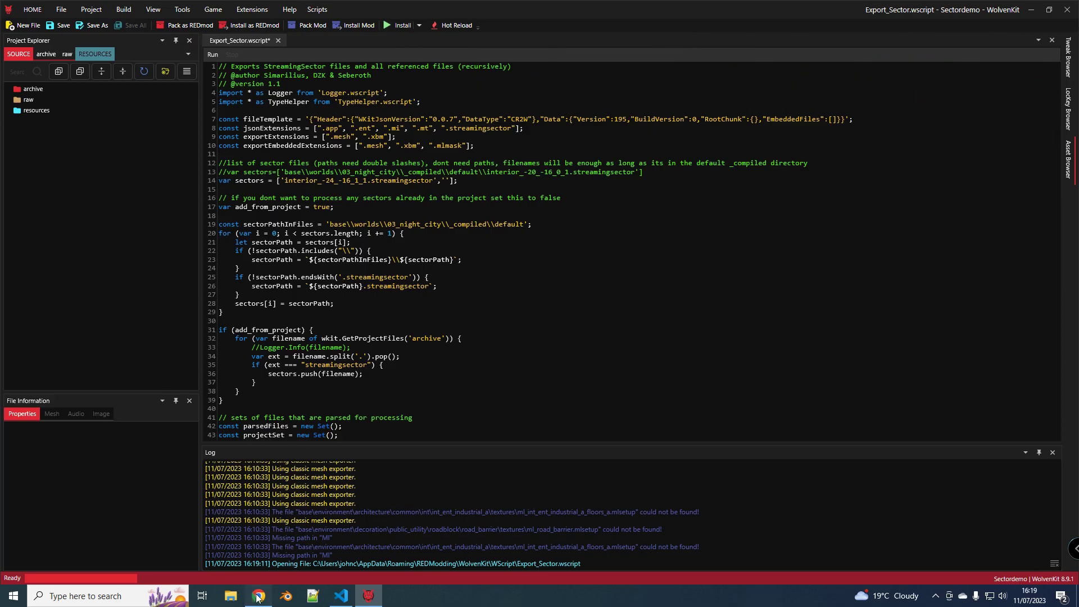
pyautogui.write('interior_-48_-31_2_0.streamingsector')
pyautogui.click(214, 55)
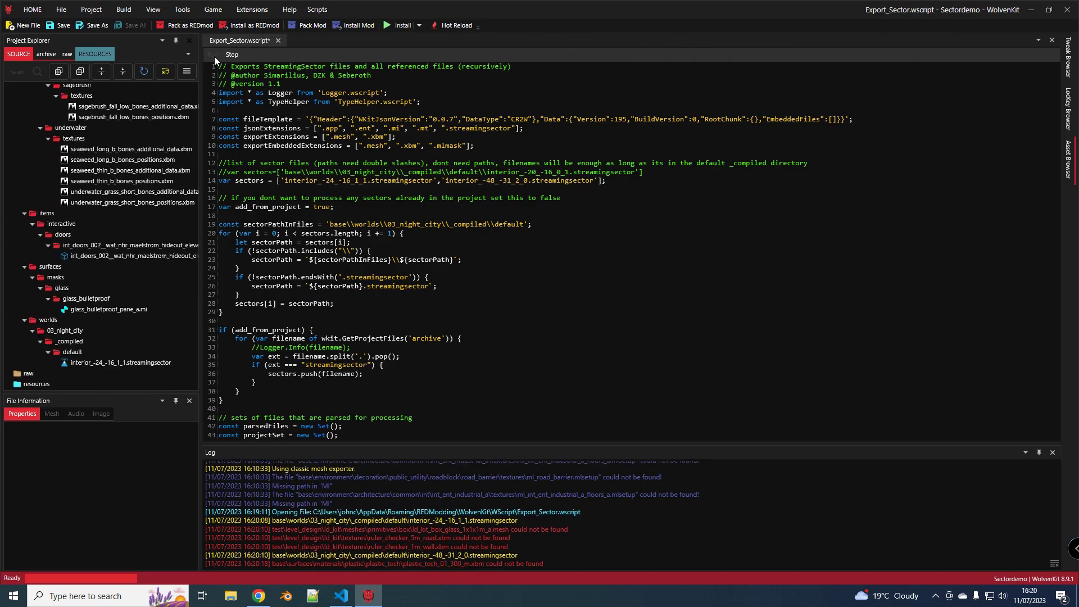
# Step: Inspect an exported textures folder in Project Explorer, then minimize WolvenKit
pyautogui.click(137, 184)
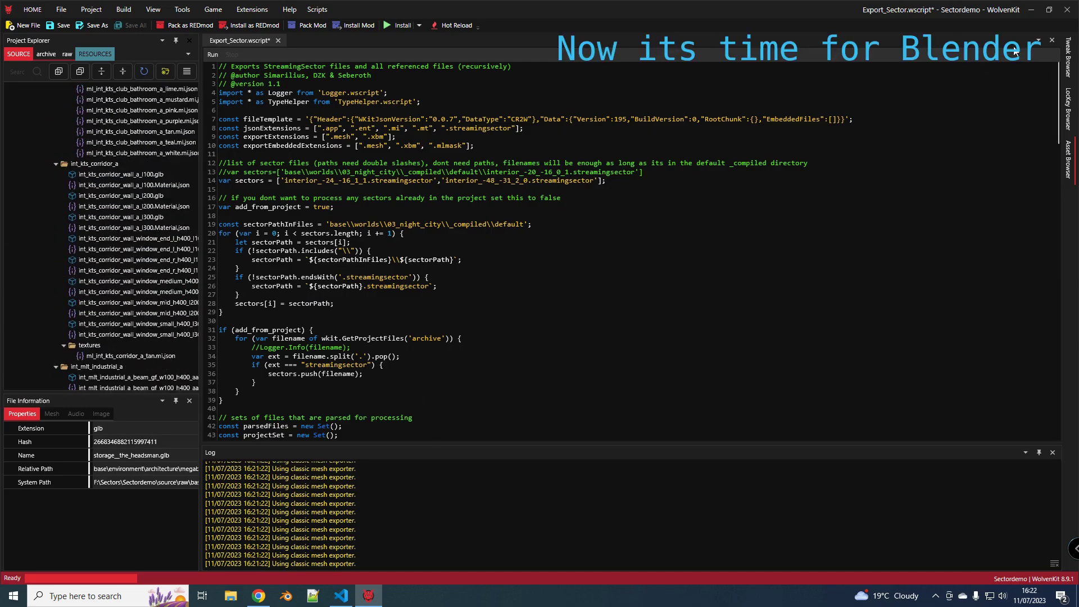
pyautogui.click(1027, 9)
# Step: Launch Blender from the desktop, close the splash screen, and show the File > Import formats
pyautogui.doubleClick(1001, 26)
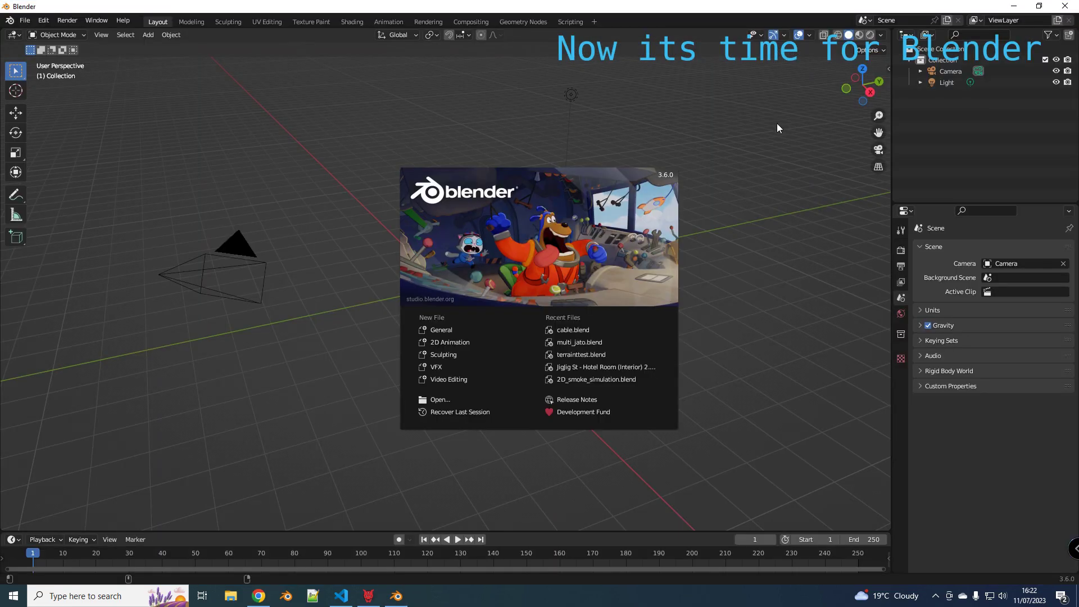
pyautogui.click(777, 125)
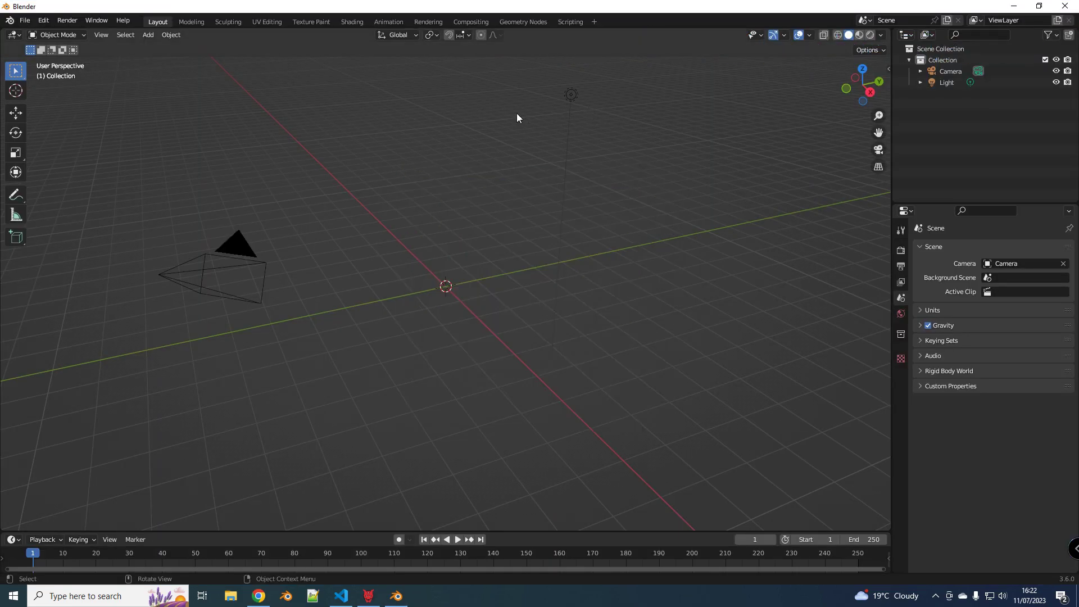
pyautogui.click(25, 20)
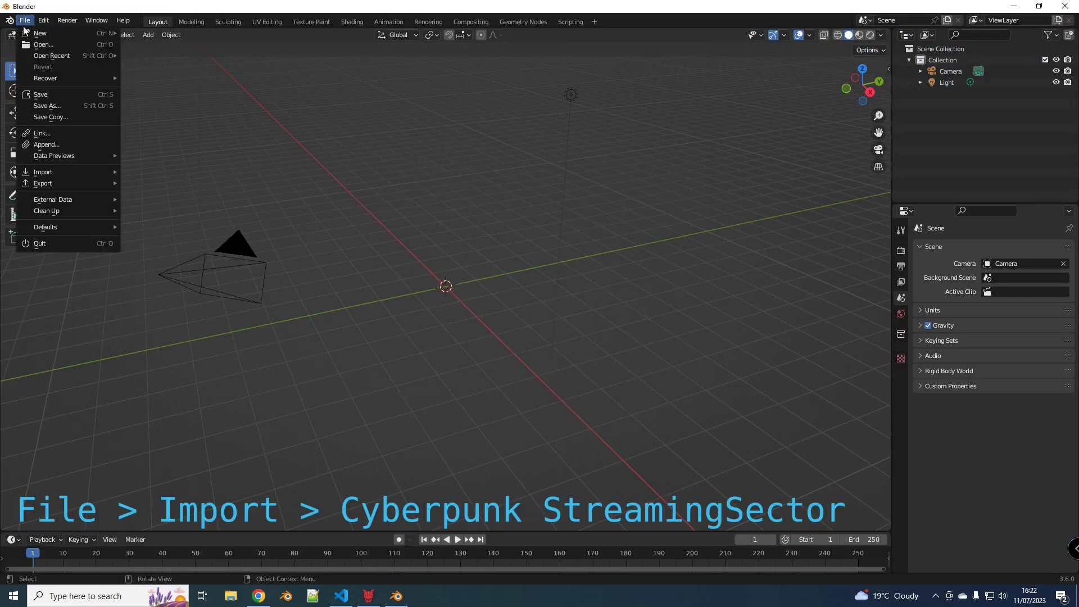
pyautogui.moveTo(43, 172)
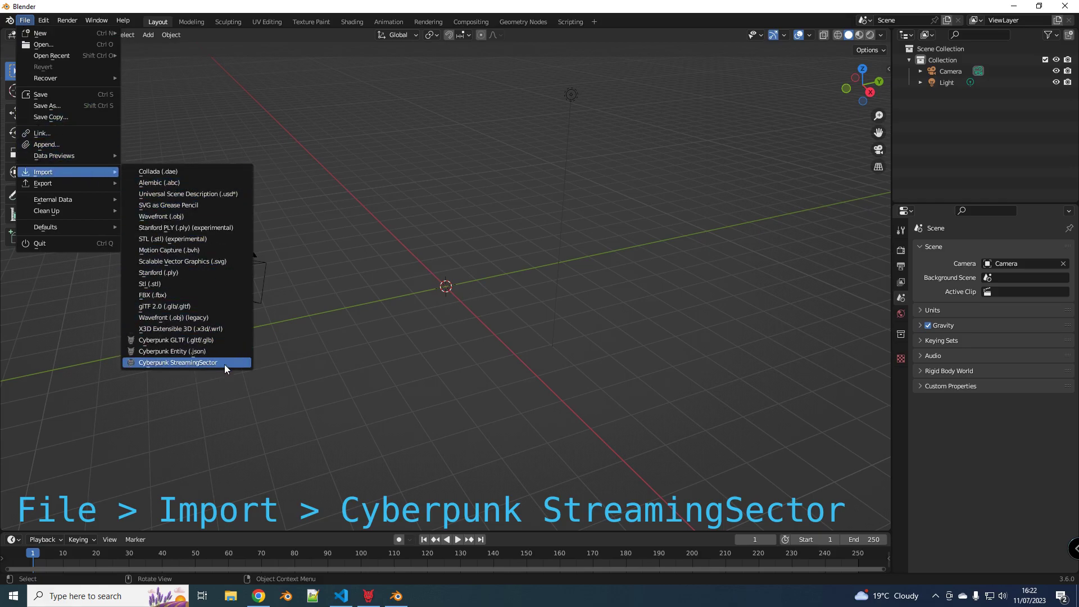
# Step: Import F:\Sectors\Sectordemo\Sectordemo.cpmodproj as a Cyberpunk StreamingSector with materials enabled
pyautogui.click(234, 364)
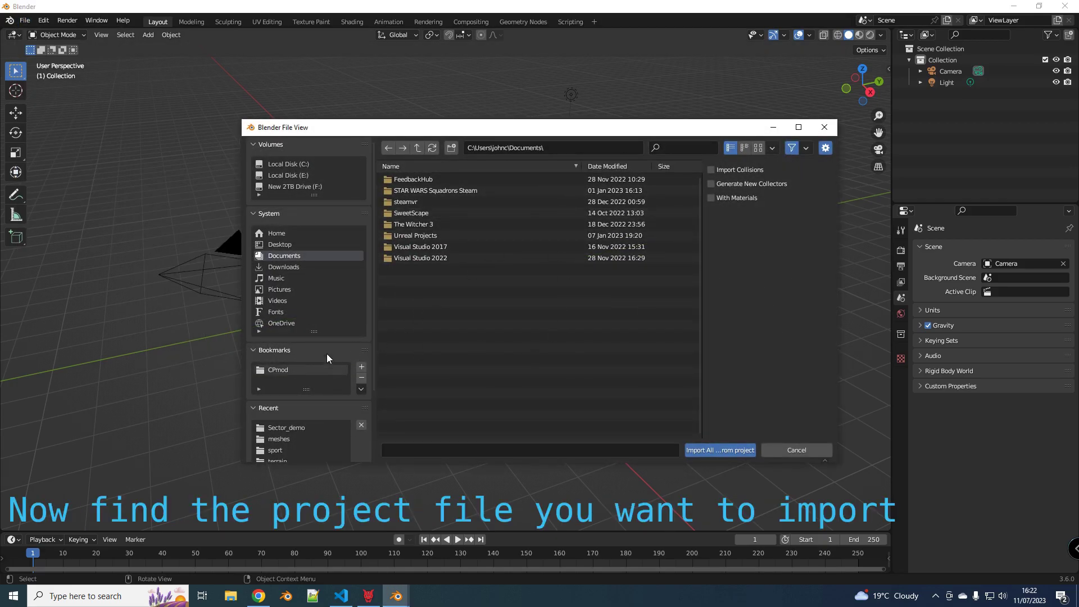
pyautogui.click(282, 186)
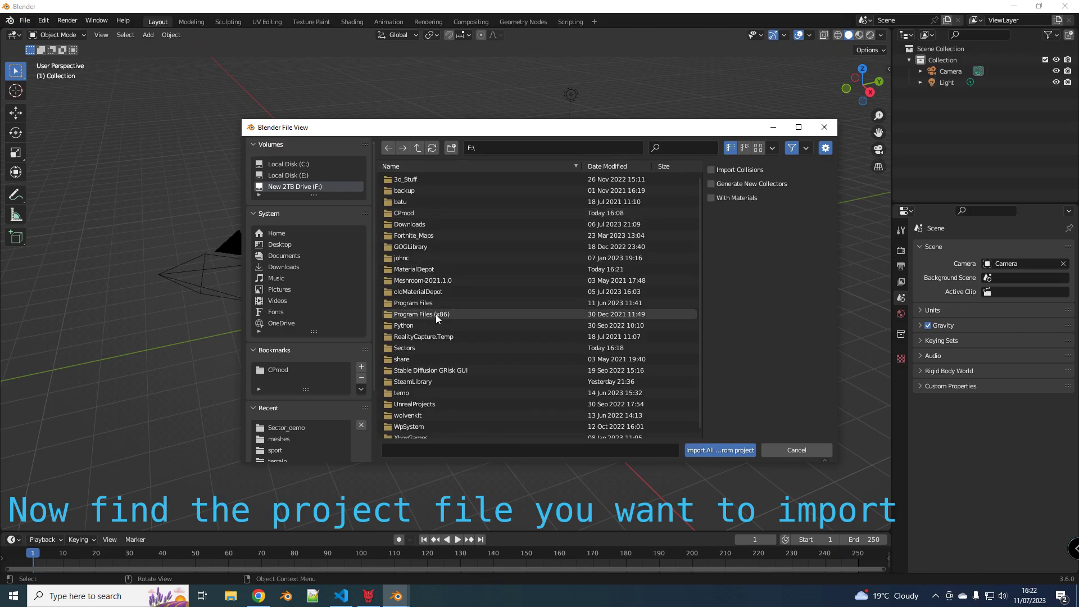
pyautogui.scroll(-1, 433, 363)
pyautogui.click(437, 343)
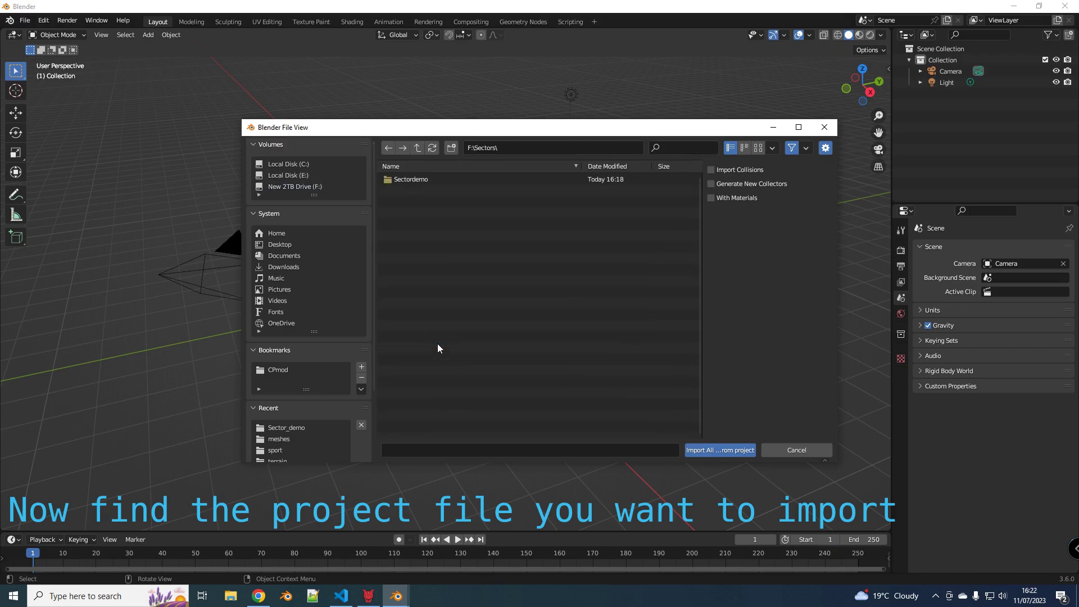
pyautogui.click(422, 184)
pyautogui.click(426, 202)
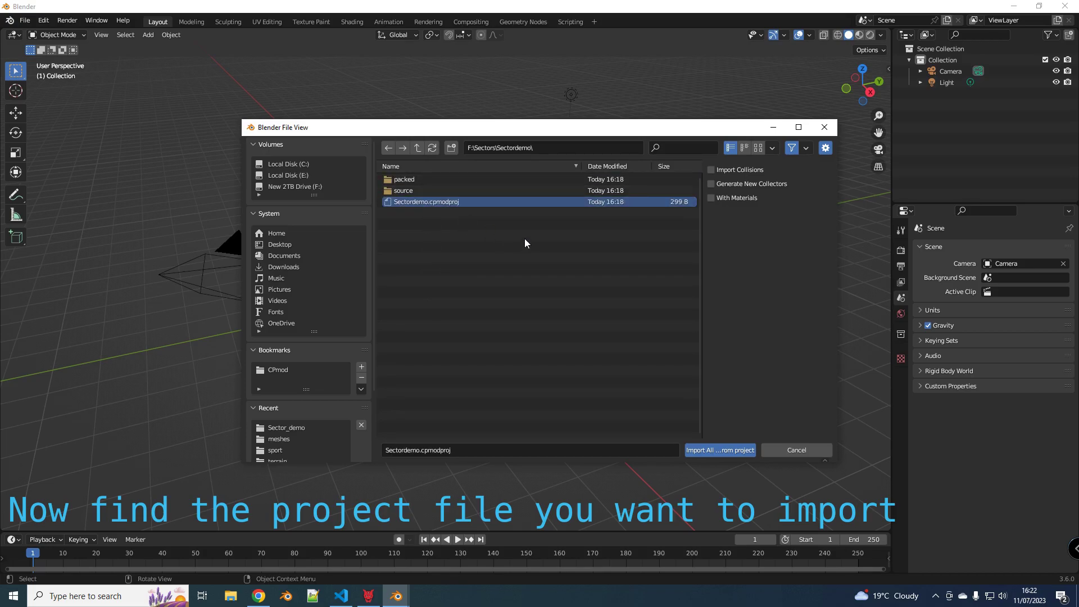
pyautogui.click(710, 197)
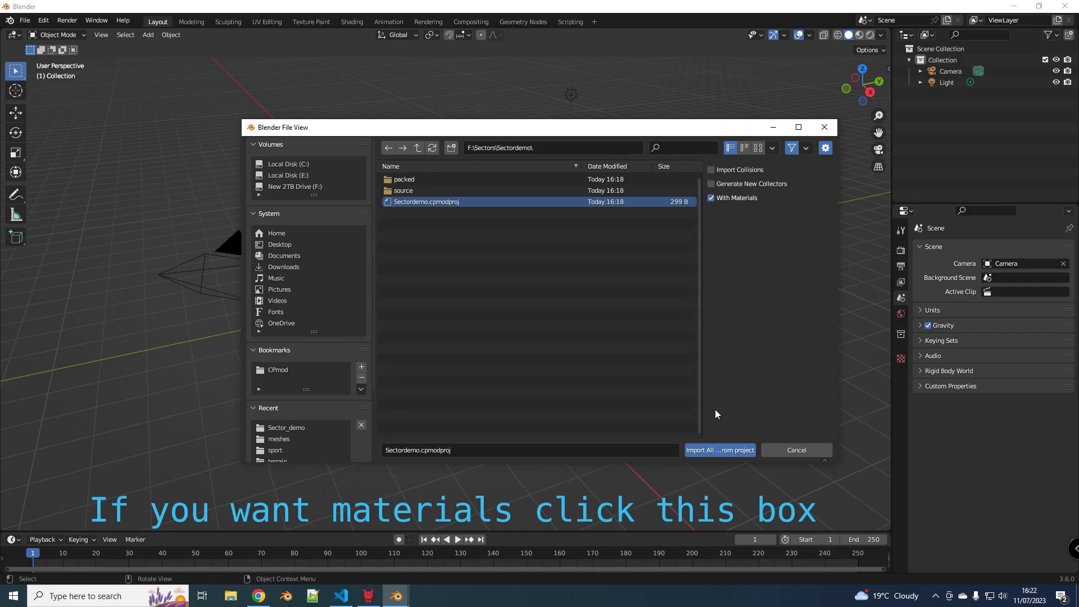
pyautogui.click(721, 448)
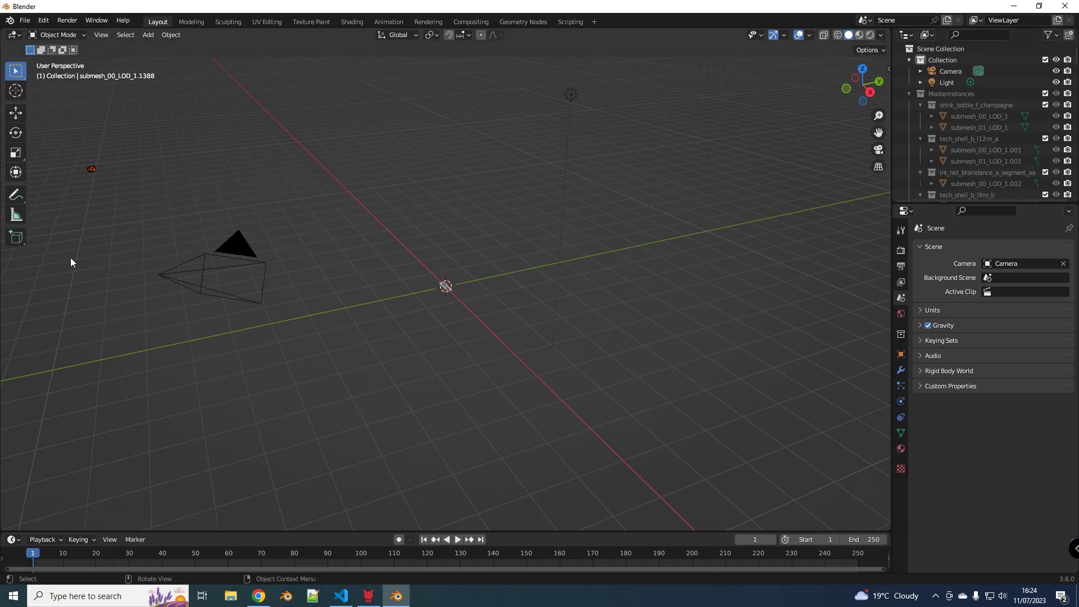
# Step: Frame the imported building and orbit in to view its grey interior
pyautogui.press('KP_Decimal')
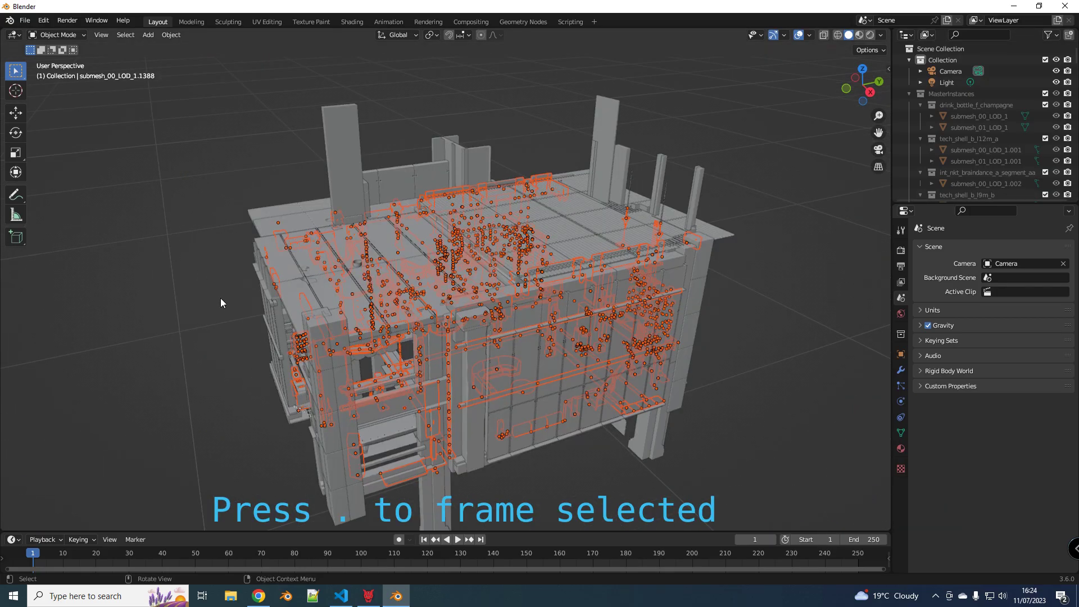
pyautogui.moveTo(398, 407)
pyautogui.mouseDown(button='middle')
pyautogui.moveTo(438, 384)
pyautogui.moveTo(413, 326)
pyautogui.moveTo(328, 330)
pyautogui.moveTo(310, 345)
pyautogui.moveTo(354, 347)
pyautogui.mouseUp(button='middle')
pyautogui.scroll(4, 465, 363)
pyautogui.scroll(5, 465, 363)
pyautogui.scroll(3, 455, 354)
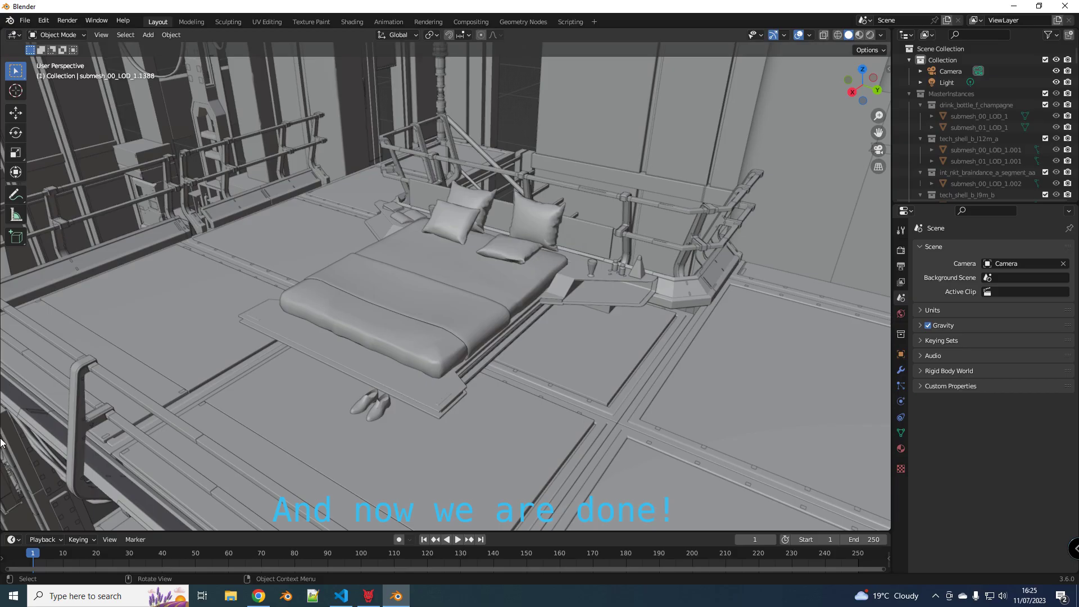
pyautogui.moveTo(232, 222)
pyautogui.mouseDown(button='middle')
pyautogui.moveTo(185, 399)
pyautogui.moveTo(420, 319)
pyautogui.moveTo(287, 315)
pyautogui.moveTo(86, 332)
pyautogui.moveTo(45, 287)
pyautogui.moveTo(412, 308)
pyautogui.moveTo(48, 180)
pyautogui.moveTo(389, 227)
pyautogui.moveTo(408, 243)
pyautogui.moveTo(376, 246)
pyautogui.moveTo(476, 283)
pyautogui.moveTo(458, 286)
pyautogui.moveTo(368, 262)
pyautogui.moveTo(478, 171)
pyautogui.moveTo(365, 260)
pyautogui.moveTo(364, 225)
pyautogui.moveTo(86, 240)
pyautogui.moveTo(690, 255)
pyautogui.moveTo(704, 266)
pyautogui.moveTo(622, 260)
pyautogui.moveTo(628, 284)
pyautogui.moveTo(438, 272)
pyautogui.moveTo(644, 309)
pyautogui.moveTo(556, 313)
pyautogui.moveTo(705, 315)
pyautogui.moveTo(644, 330)
pyautogui.moveTo(675, 305)
pyautogui.moveTo(532, 294)
pyautogui.moveTo(524, 269)
pyautogui.moveTo(526, 259)
pyautogui.moveTo(648, 263)
pyautogui.moveTo(340, 242)
pyautogui.moveTo(558, 259)
pyautogui.moveTo(579, 276)
pyautogui.moveTo(421, 290)
pyautogui.moveTo(543, 203)
pyautogui.mouseUp(button='middle')
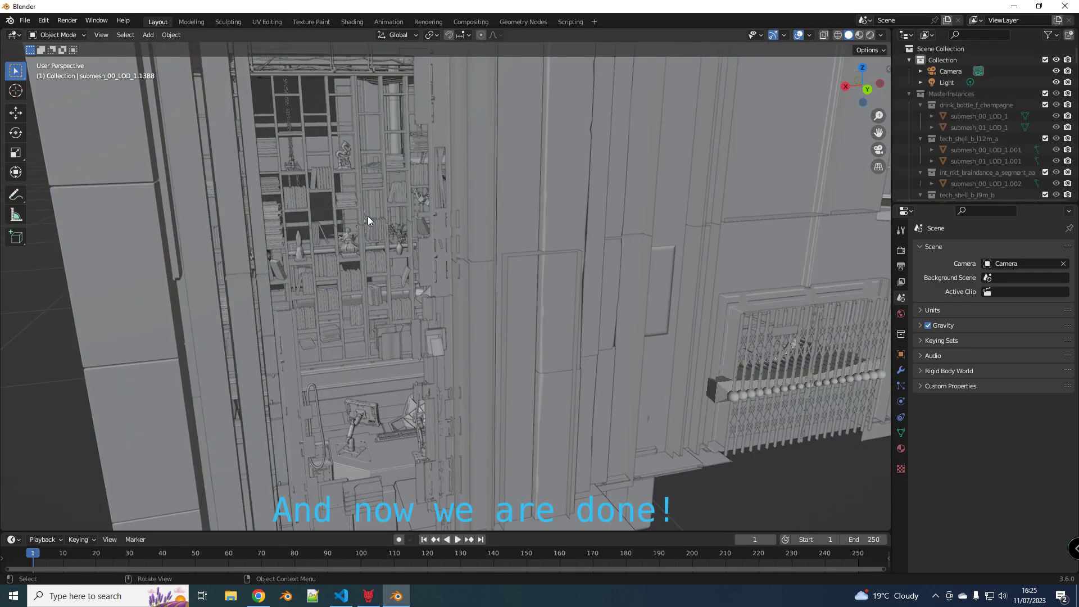
# Step: Orbit past the curved sofa, walkway and railing to the clothes rack
pyautogui.moveTo(368, 215); pyautogui.dragTo(544, 222, button='middle')
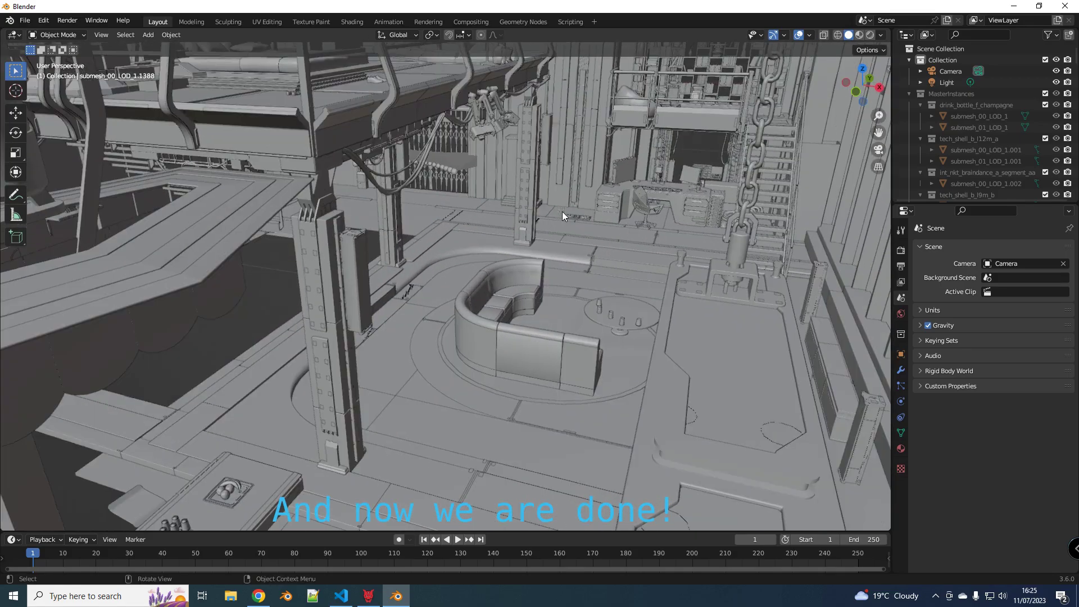
pyautogui.moveTo(544, 222)
pyautogui.mouseDown(button='middle')
pyautogui.moveTo(555, 207)
pyautogui.moveTo(551, 326)
pyautogui.mouseUp(button='middle')
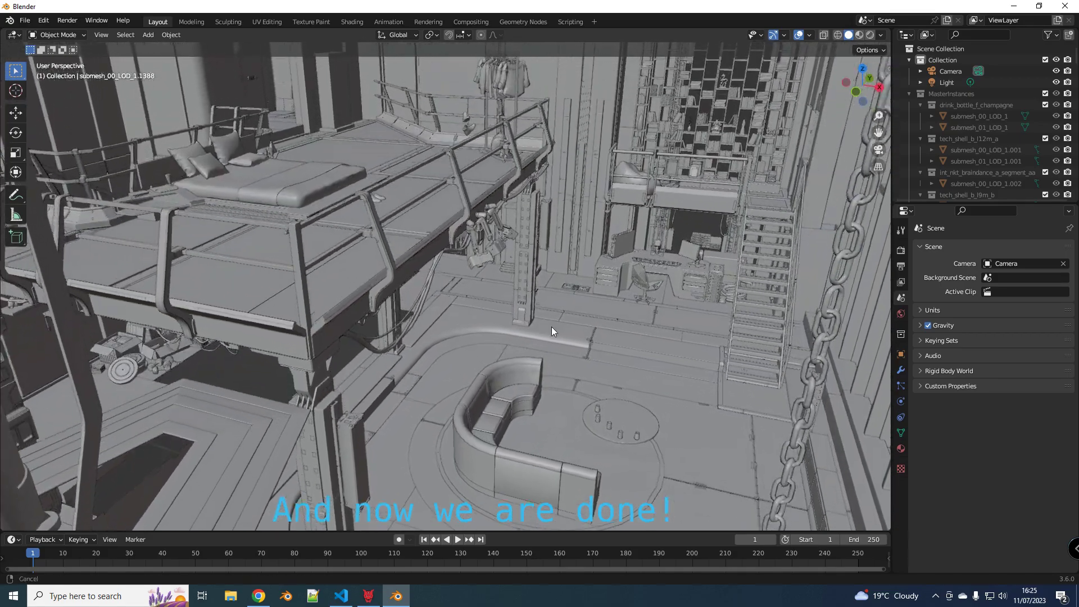
pyautogui.scroll(5, 526, 269)
pyautogui.moveTo(527, 269); pyautogui.dragTo(463, 333, button='middle')
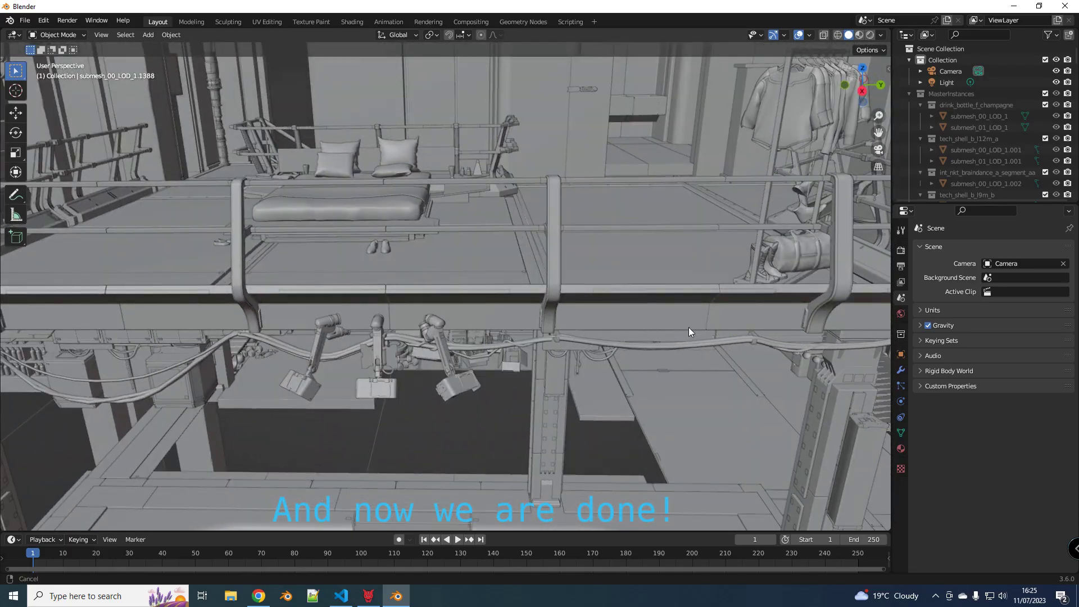
pyautogui.moveTo(689, 327)
pyautogui.mouseDown(button='middle')
pyautogui.moveTo(563, 224)
pyautogui.moveTo(469, 369)
pyautogui.mouseUp(button='middle')
pyautogui.keyDown('shift'); pyautogui.moveTo(477, 331); pyautogui.dragTo(502, 291, button='middle'); pyautogui.keyUp('shift')
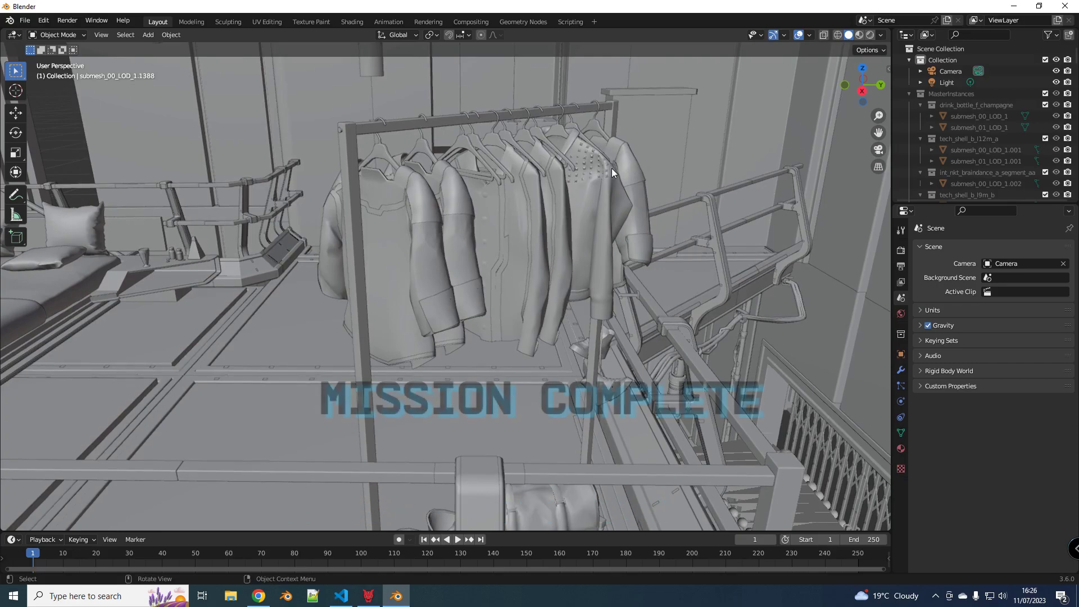